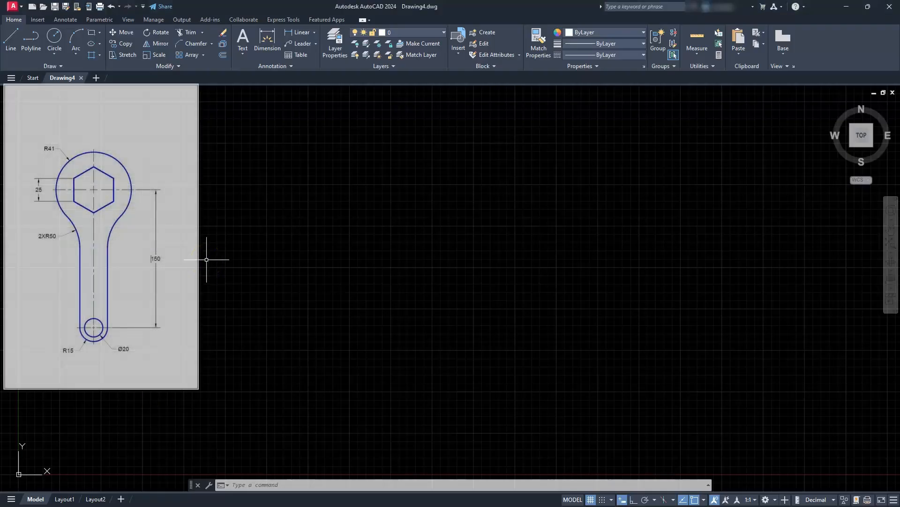
Turn the grid display off and ortho mode on, and check which object snaps are active.
left_click(590, 500)
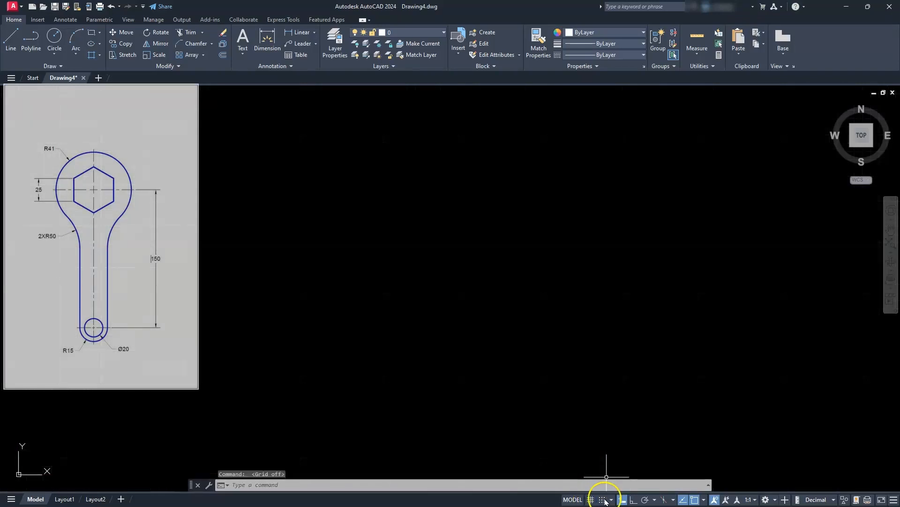
left_click(629, 500)
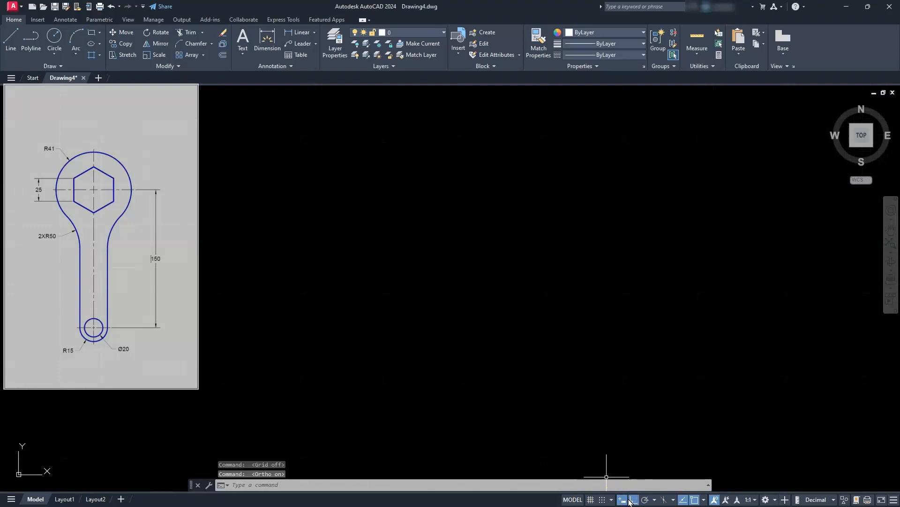
left_click(704, 500)
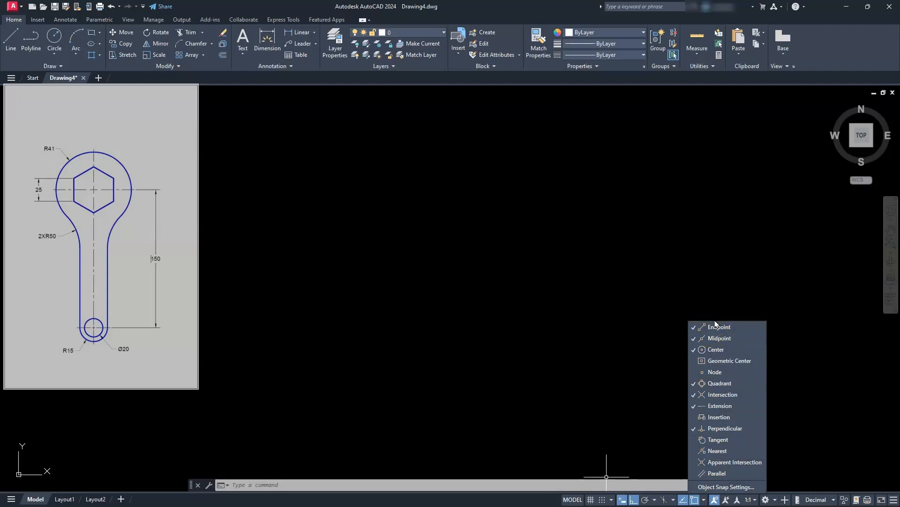
left_click(462, 304)
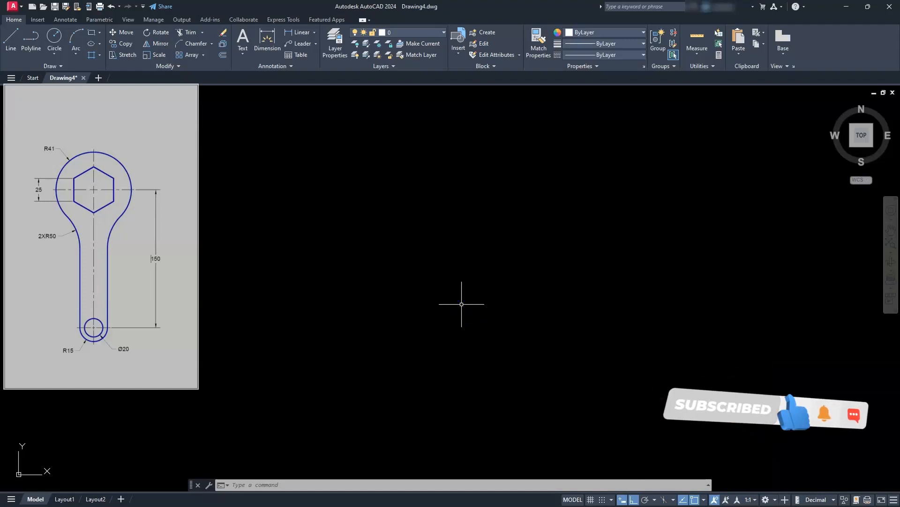
Draw a circle with a radius of 41 in the empty drawing area for the wrench head.
left_click(53, 38)
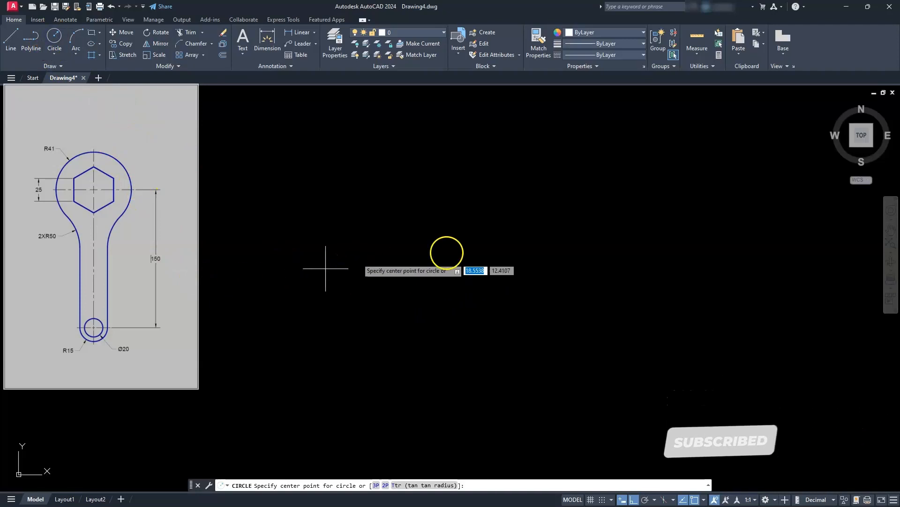
left_click(400, 253)
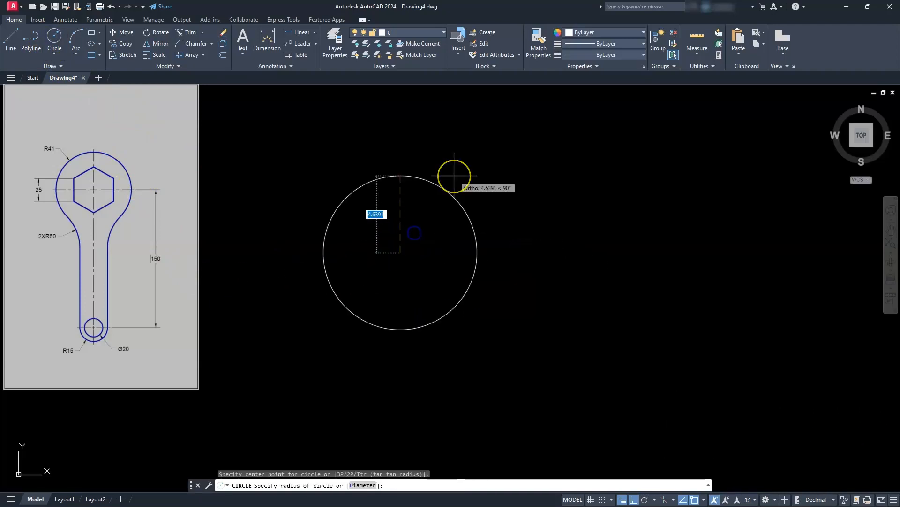
type("41")
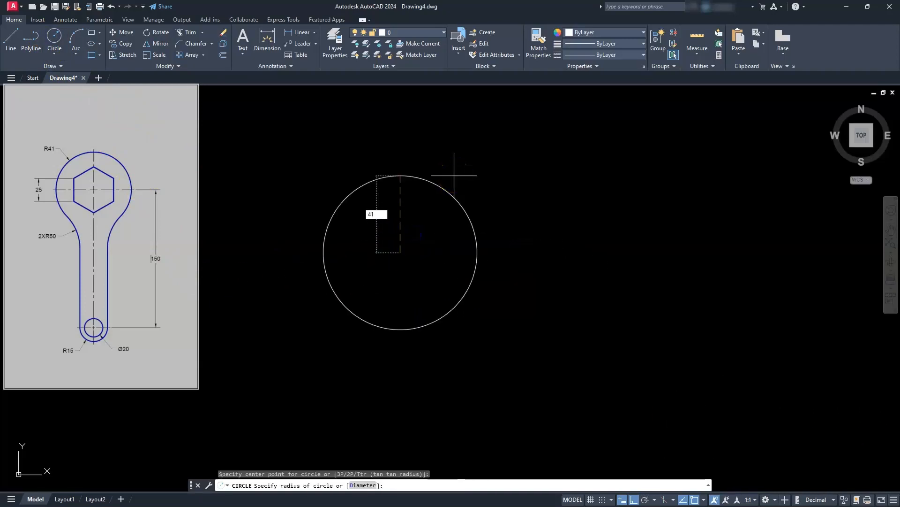
key("Return")
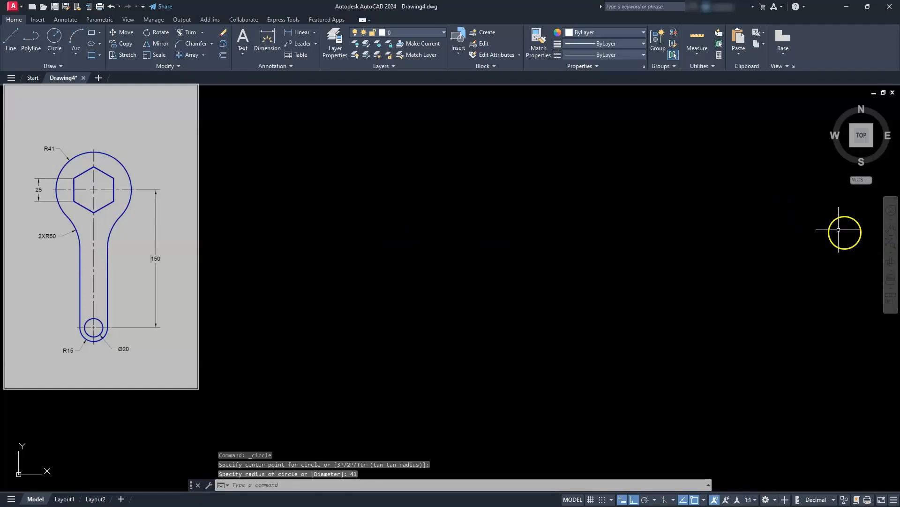
Draw a vertical line 150 long straight down from the circle's center.
left_click(891, 244)
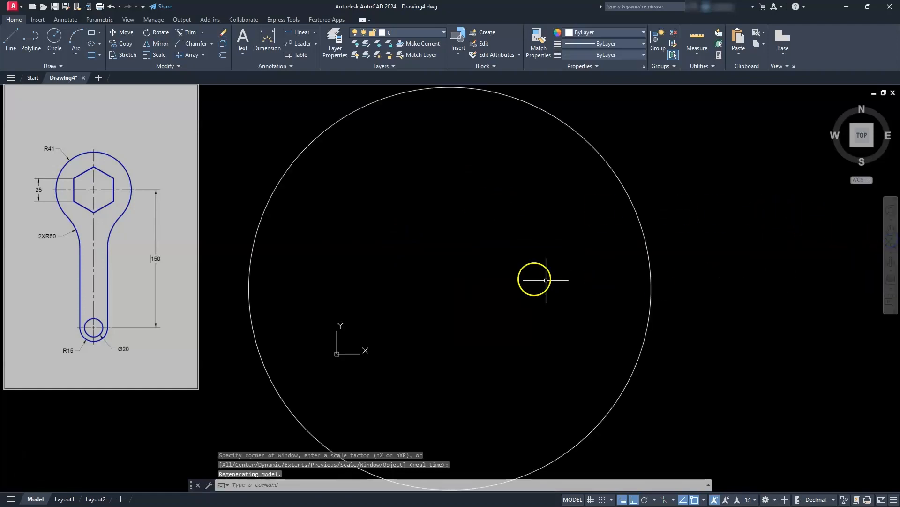
scroll(454, 248, "down", 5)
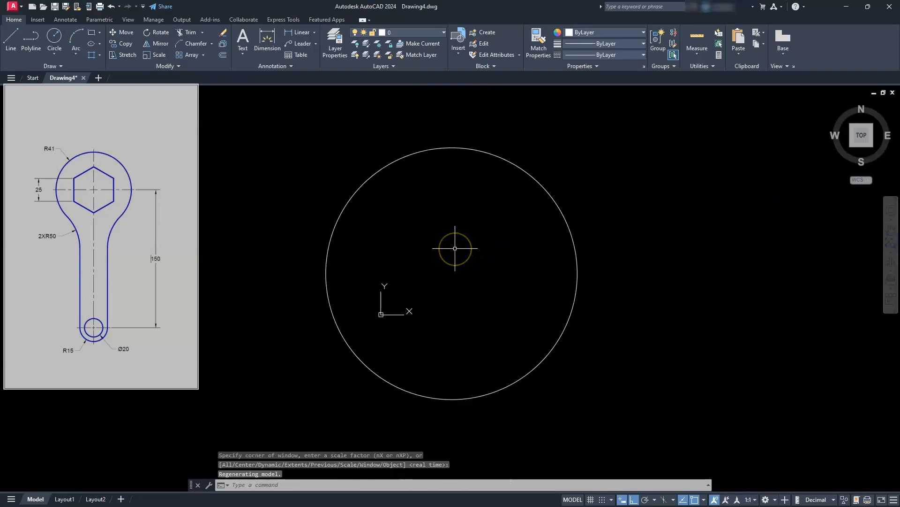
middle_click_drag(448, 339, 454, 276)
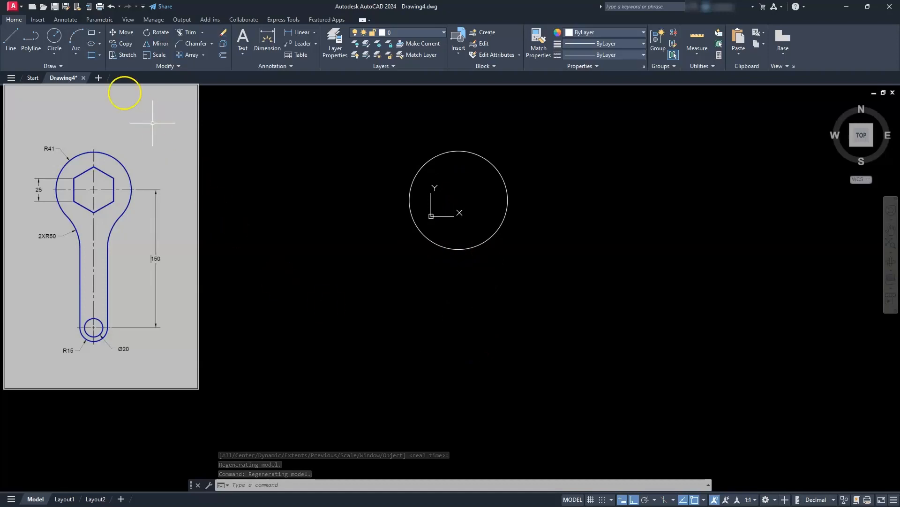
left_click(10, 38)
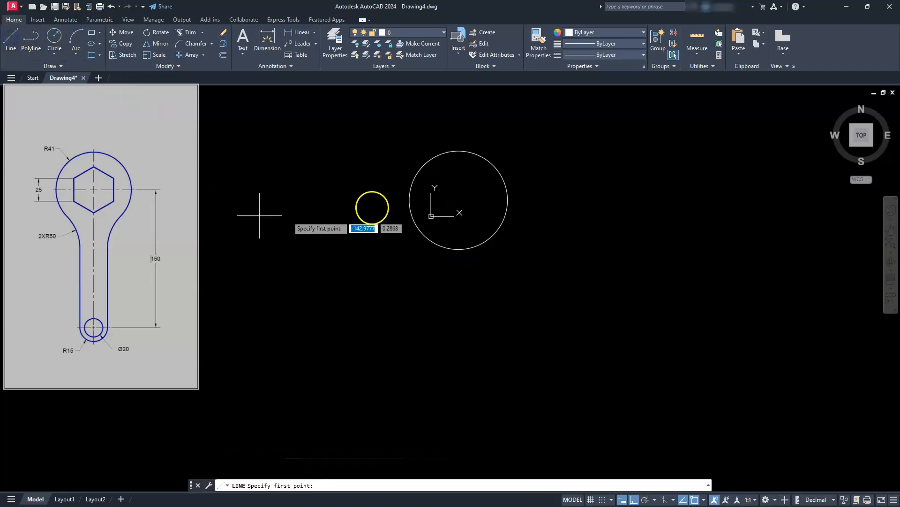
left_click(459, 200)
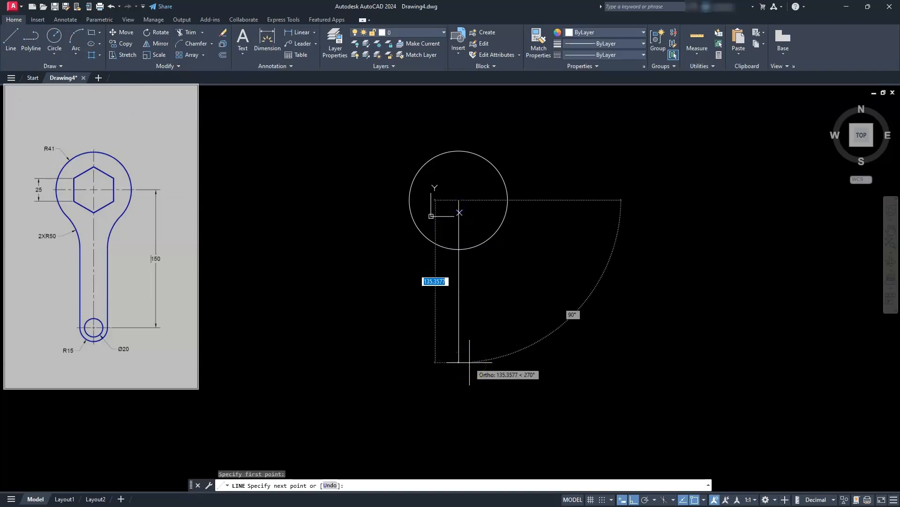
type("15")
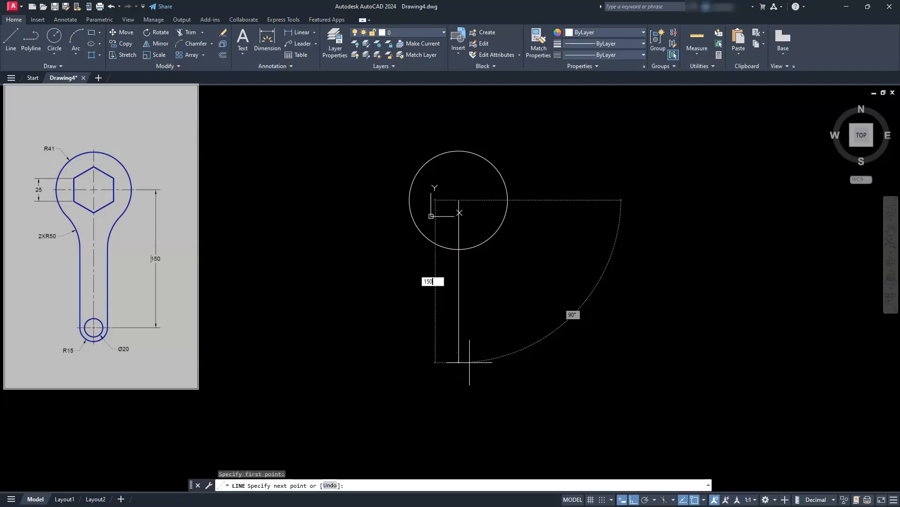
type("0")
key("Return")
key("Escape")
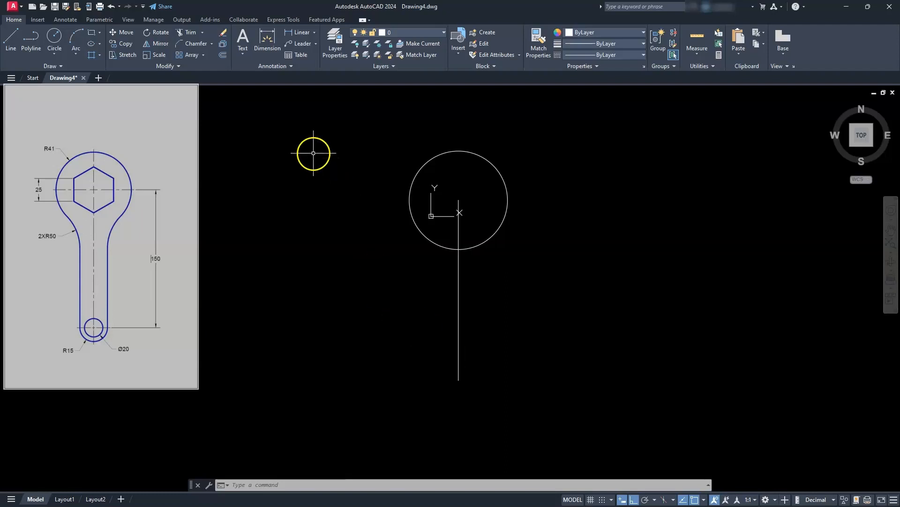
Offset the vertical center line by 15 to both sides to form the handle edges.
left_click(224, 55)
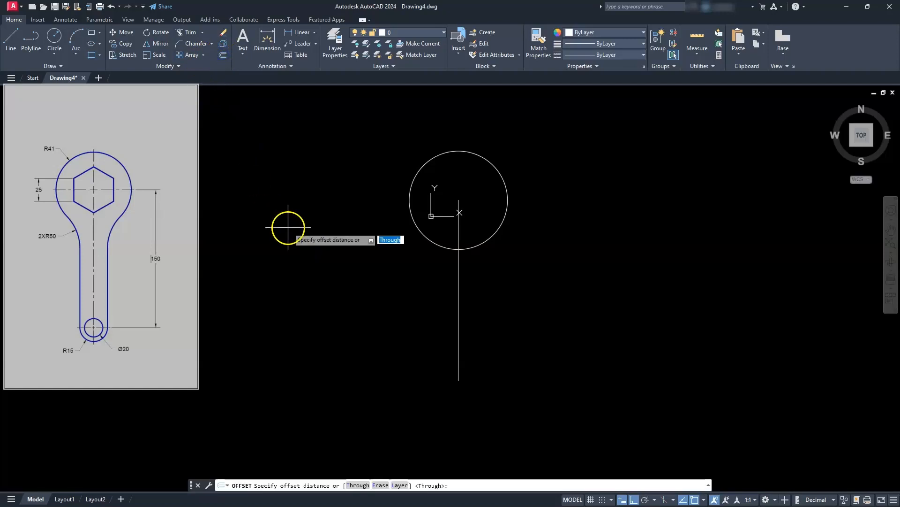
type("15")
key("Return")
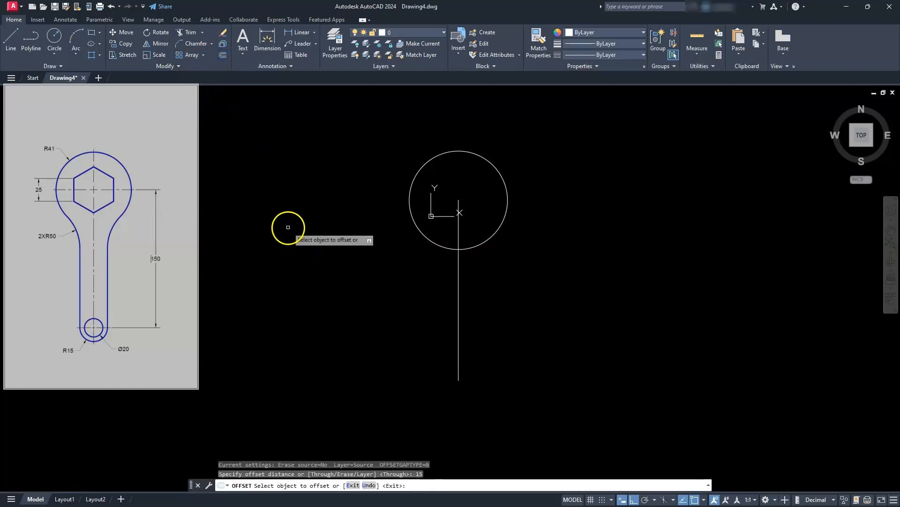
left_click(458, 356)
left_click(434, 332)
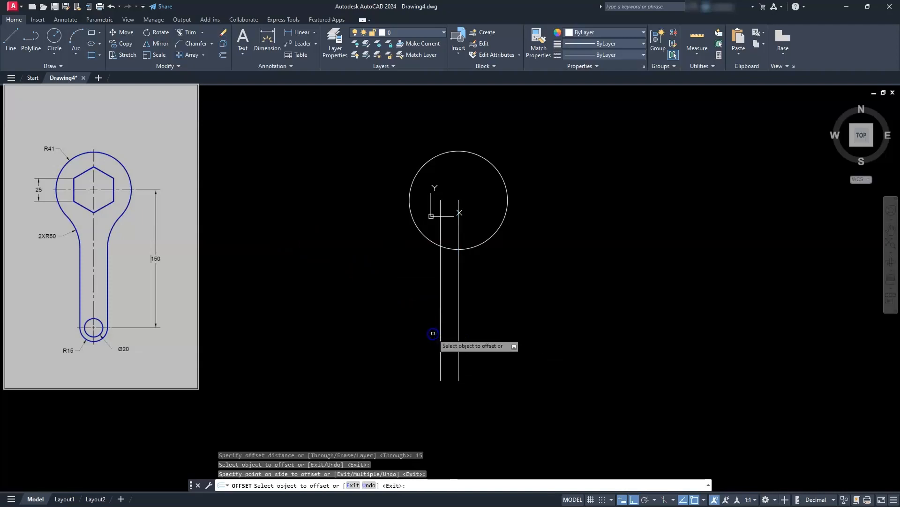
left_click(457, 318)
left_click(531, 312)
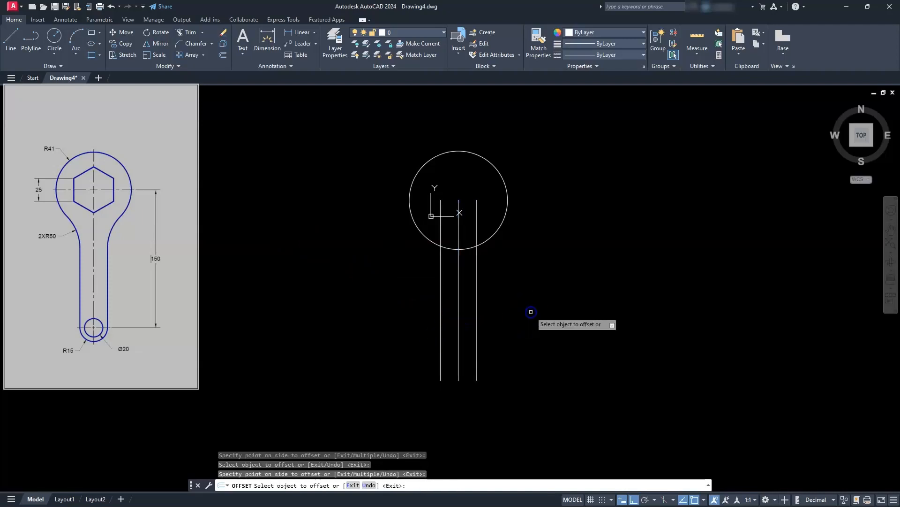
key("Escape")
key("Escape")
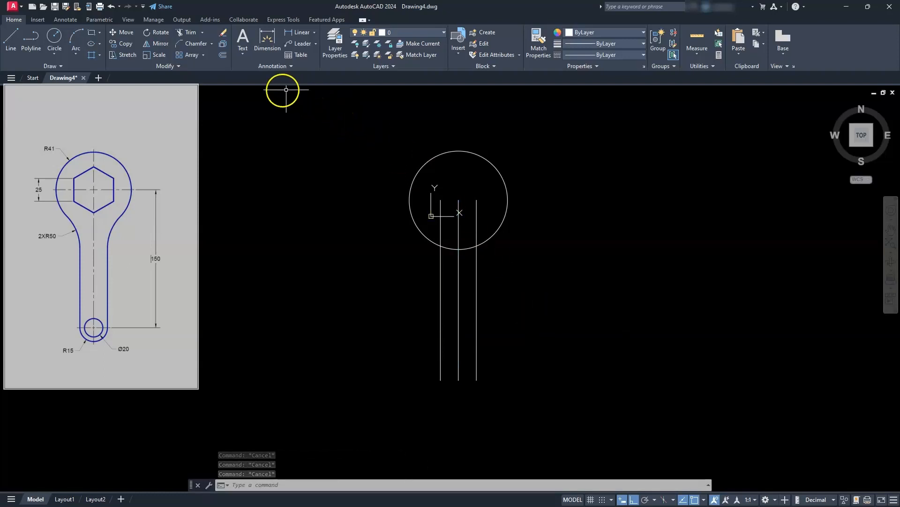
Trim away the handle edges inside the circle, the circle's arc between them, and the vertical center line.
left_click(199, 36)
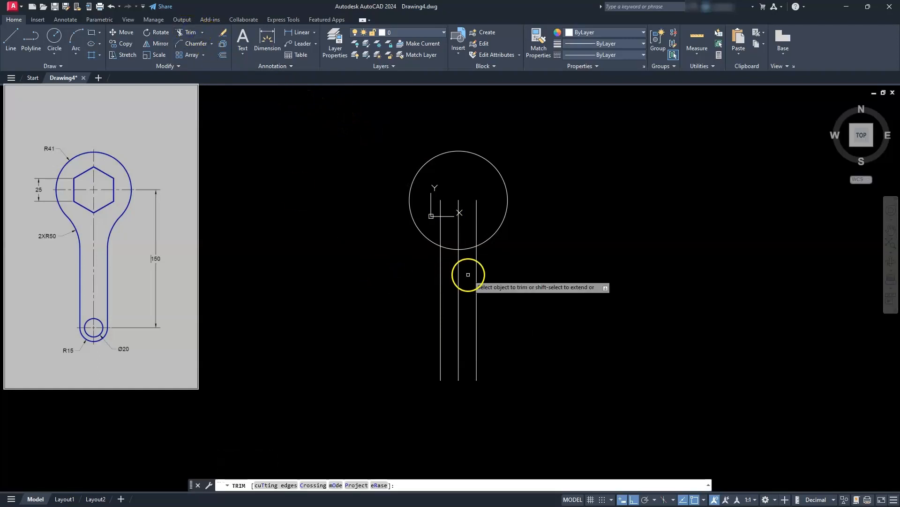
left_click_drag(439, 221, 451, 241)
left_click(476, 236)
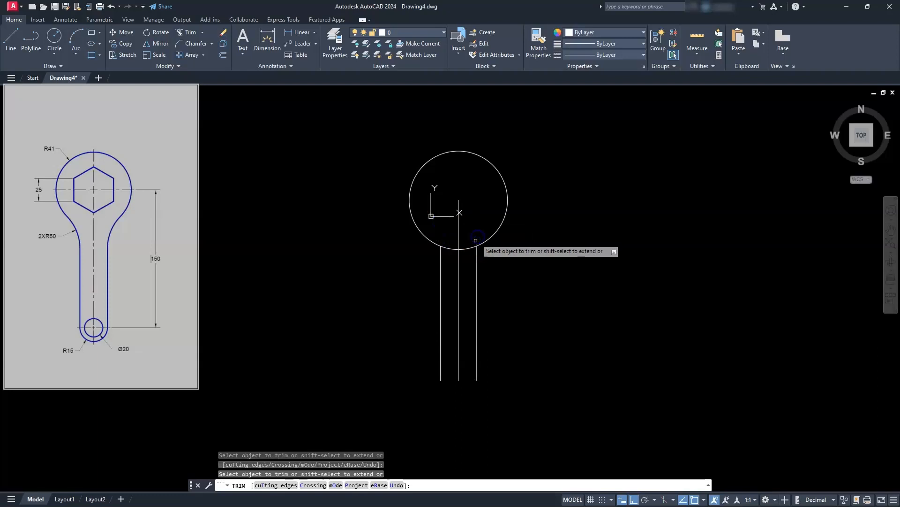
left_click(469, 247)
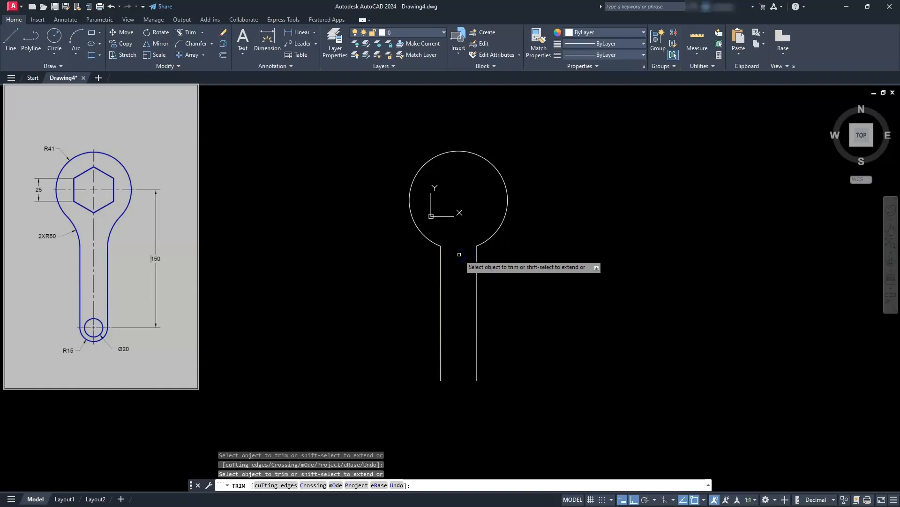
key("Escape")
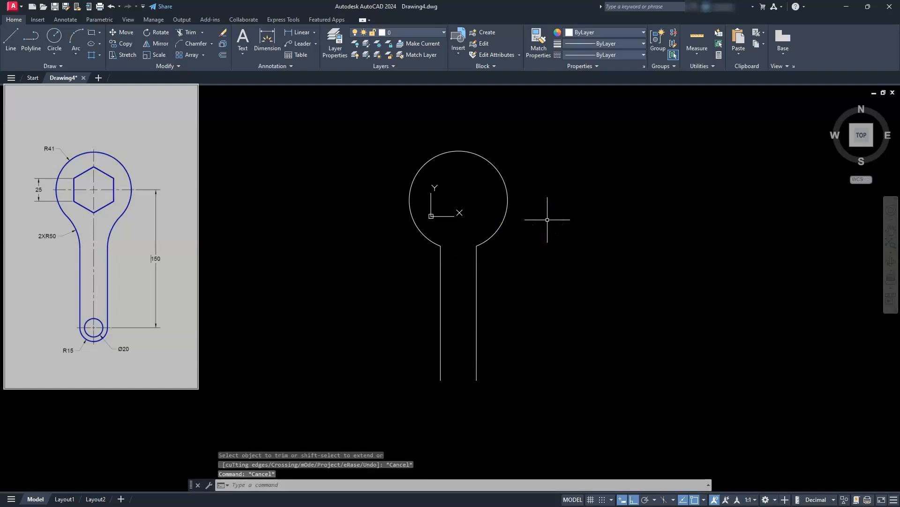
Draw a six-sided polygon at the head arc's center, inscribed in a circle of radius about 23, with a vertex pointing up.
left_click(100, 33)
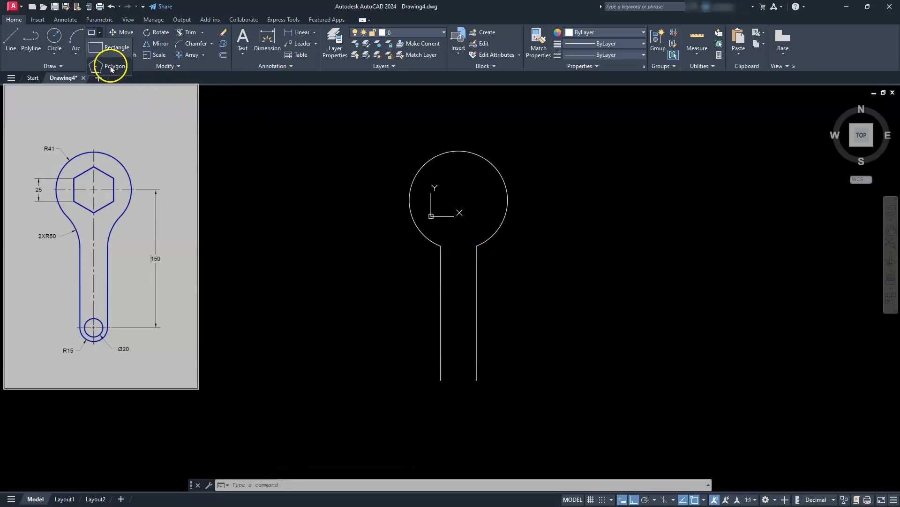
left_click(111, 68)
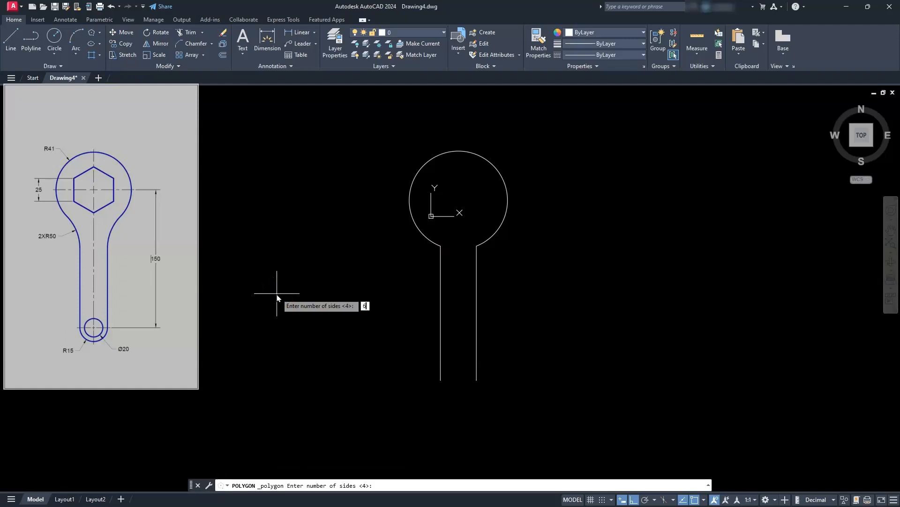
key("Return")
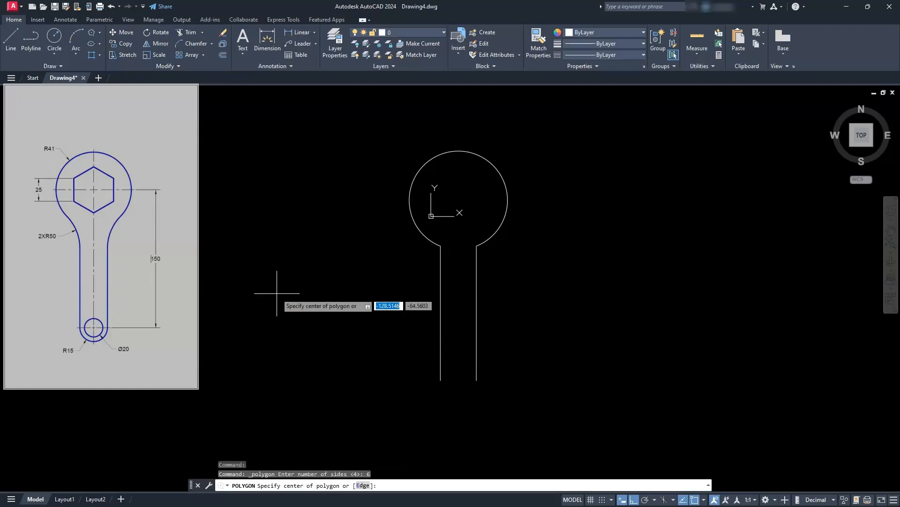
left_click(459, 200)
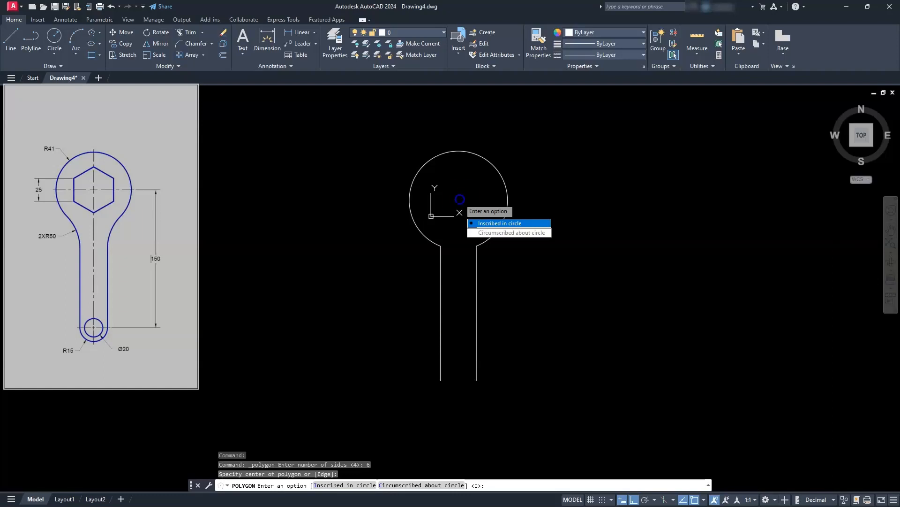
key("Return")
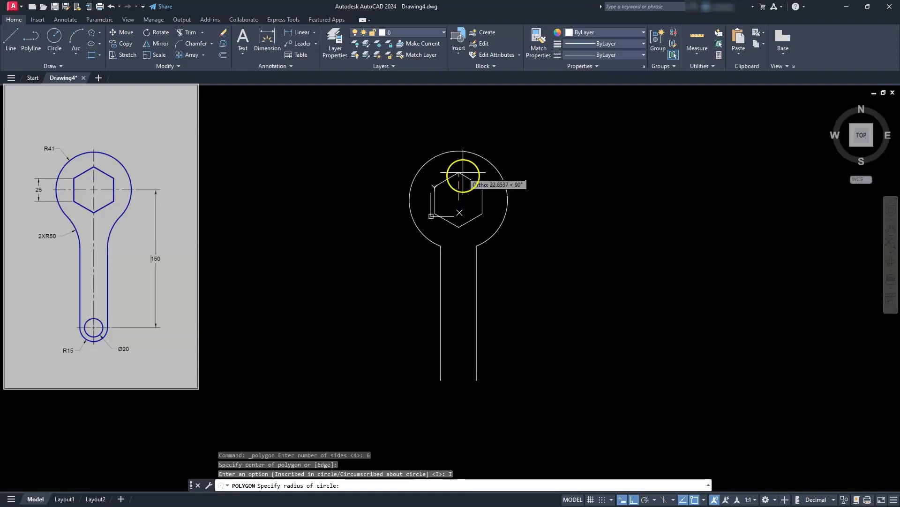
left_click(462, 172)
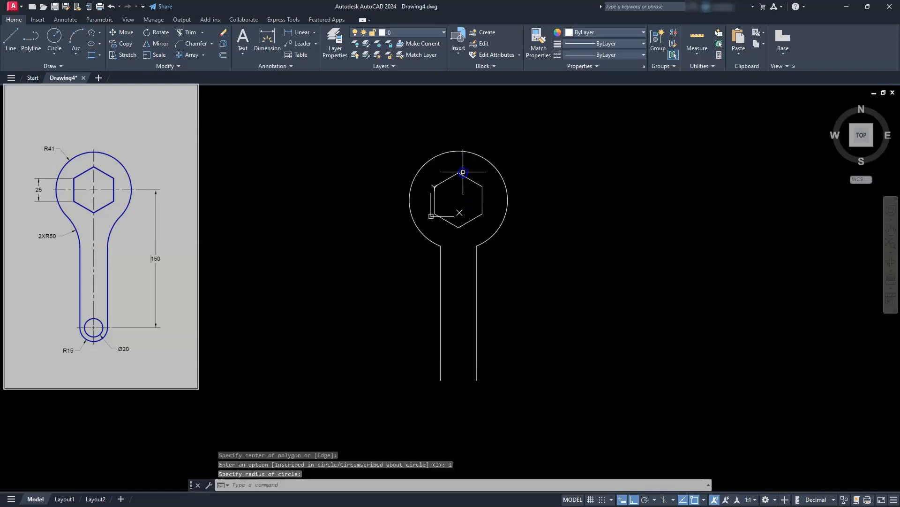
Scale the hexagon about the head's center by reference, using its vertical side as the reference length and 25 as the new length.
scroll(459, 202, "up", 8)
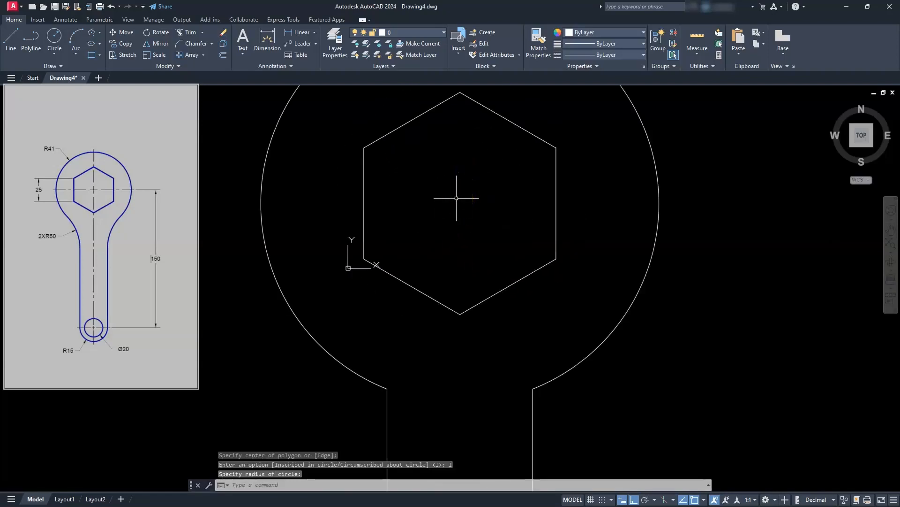
middle_click_drag(456, 198, 466, 250)
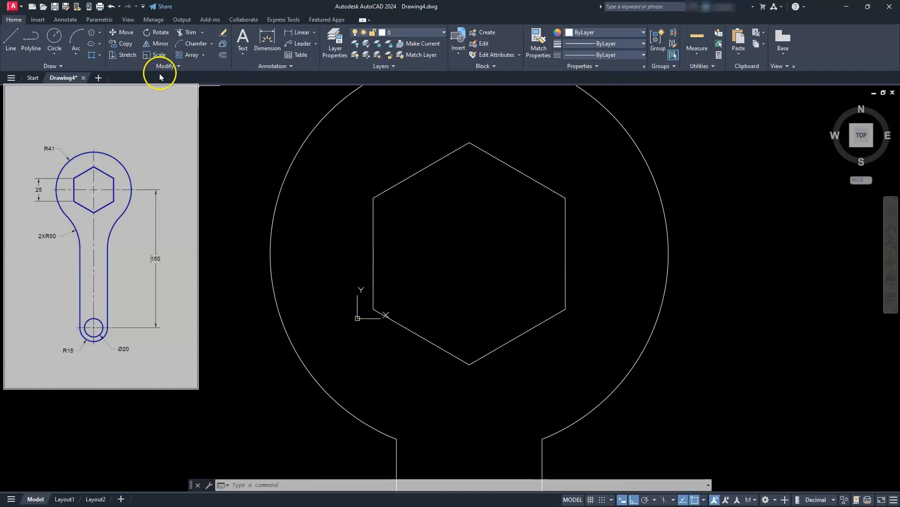
left_click(153, 57)
left_click(373, 257)
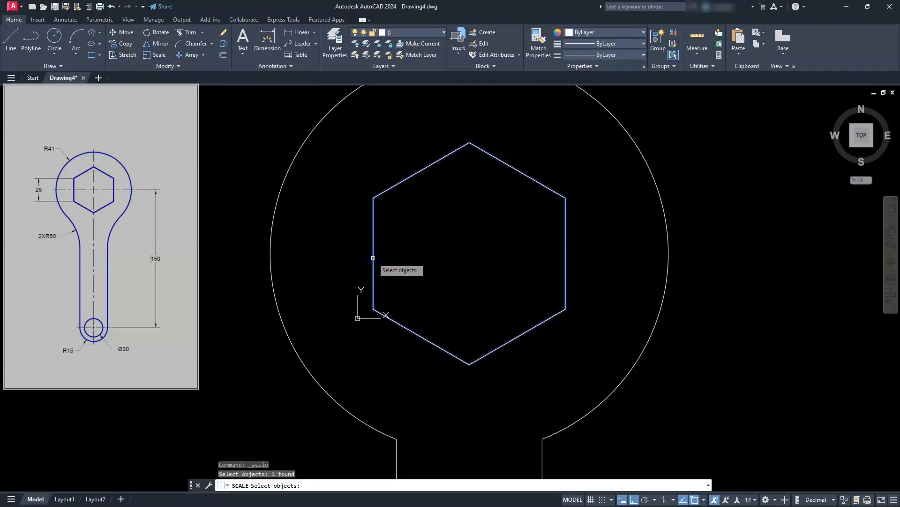
key("Return")
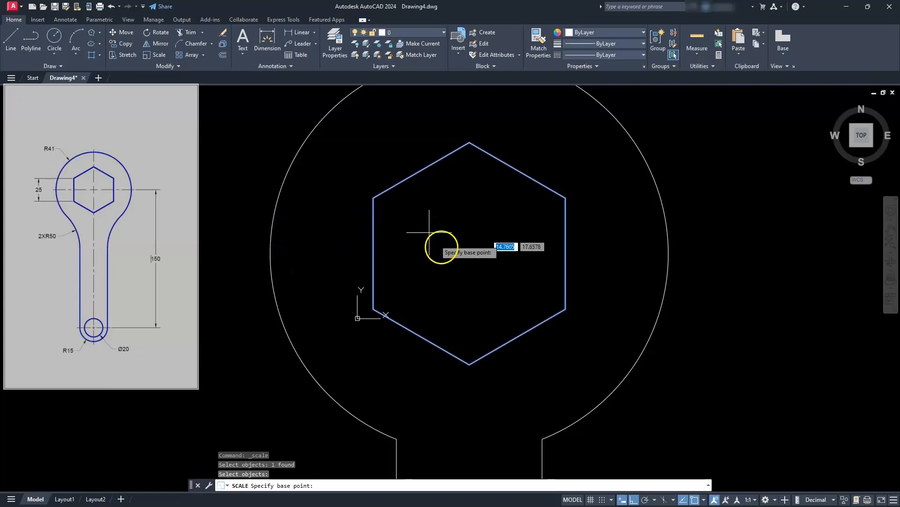
left_click(469, 253)
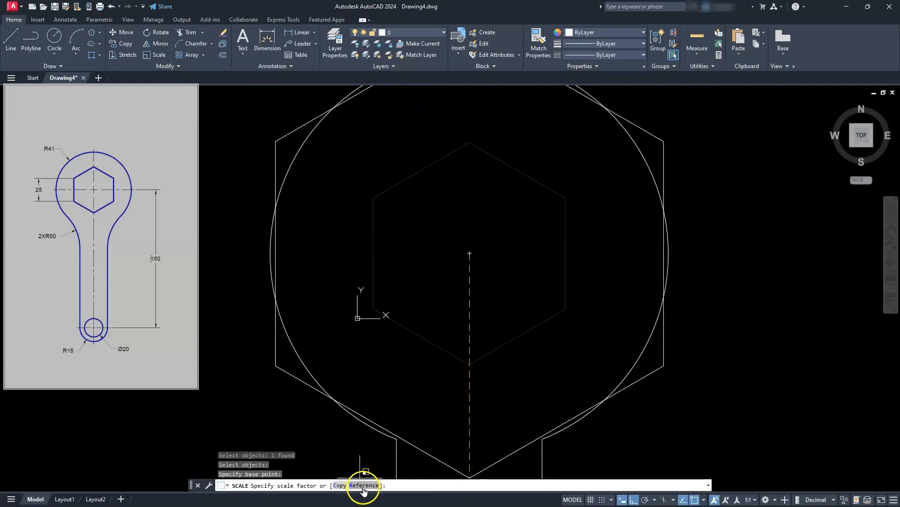
left_click(364, 485)
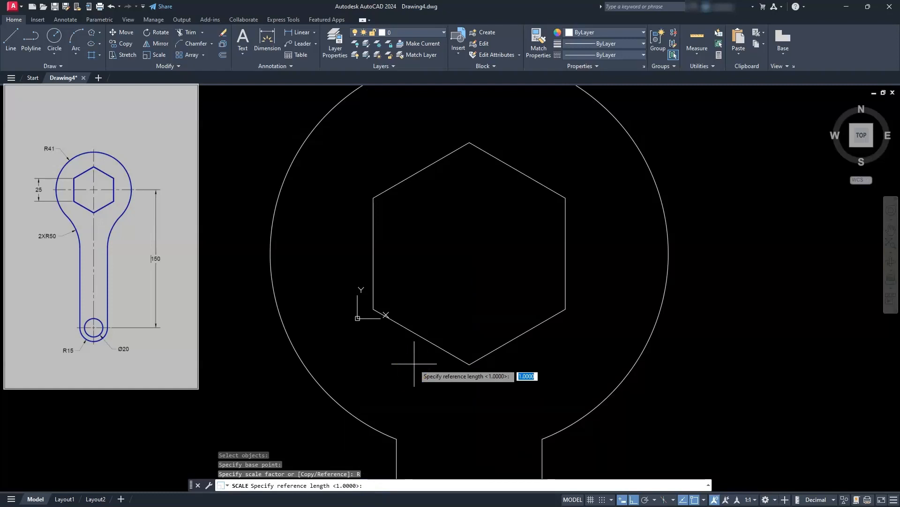
left_click(373, 309)
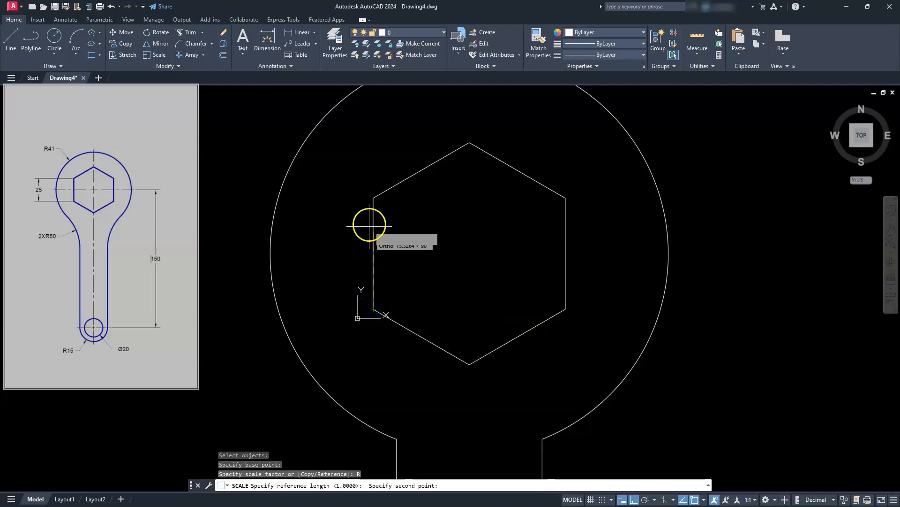
left_click(374, 198)
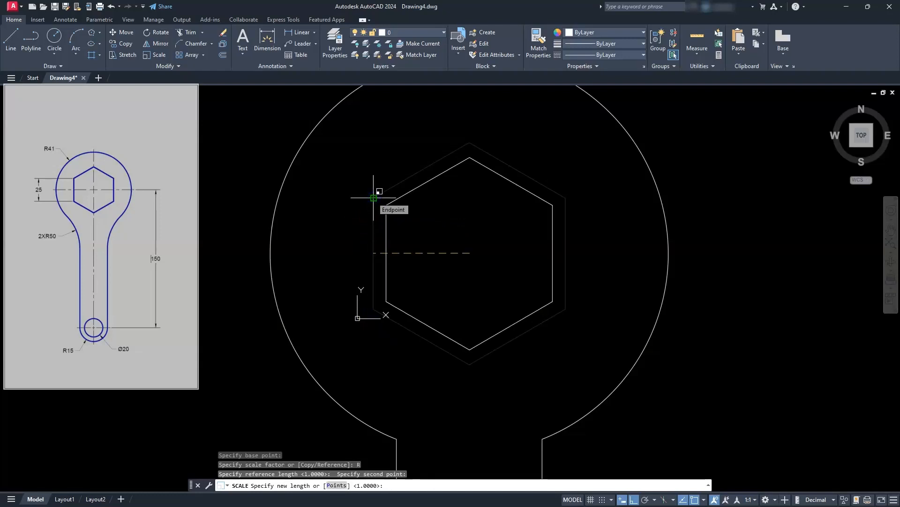
type("25")
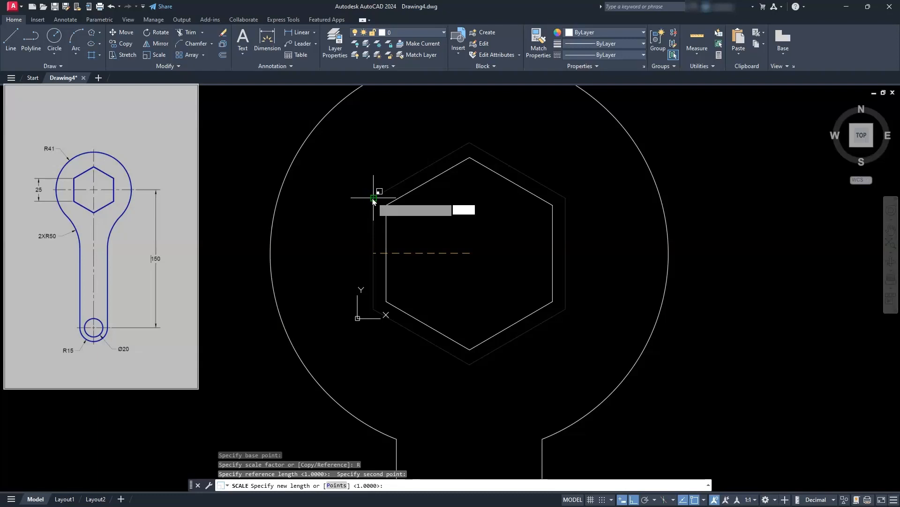
key("Return")
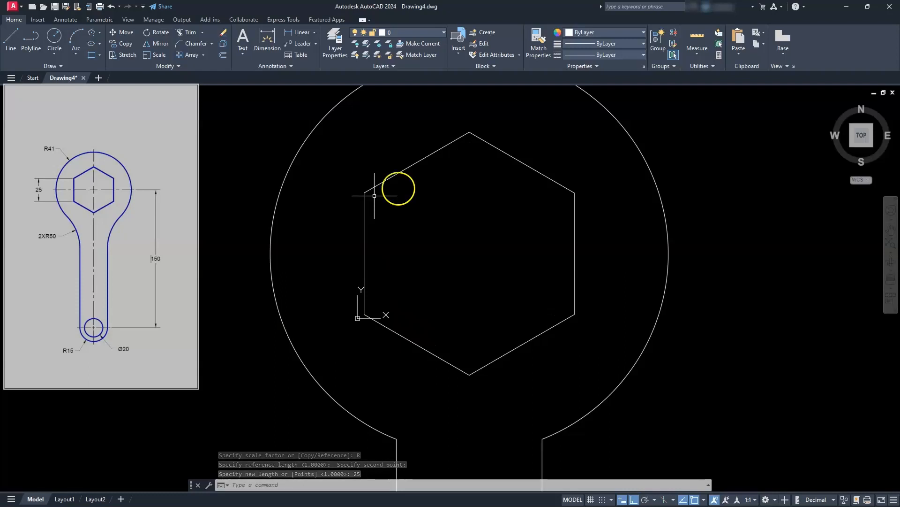
Measure the length of the hexagon's left vertical side between its endpoints.
left_click(696, 54)
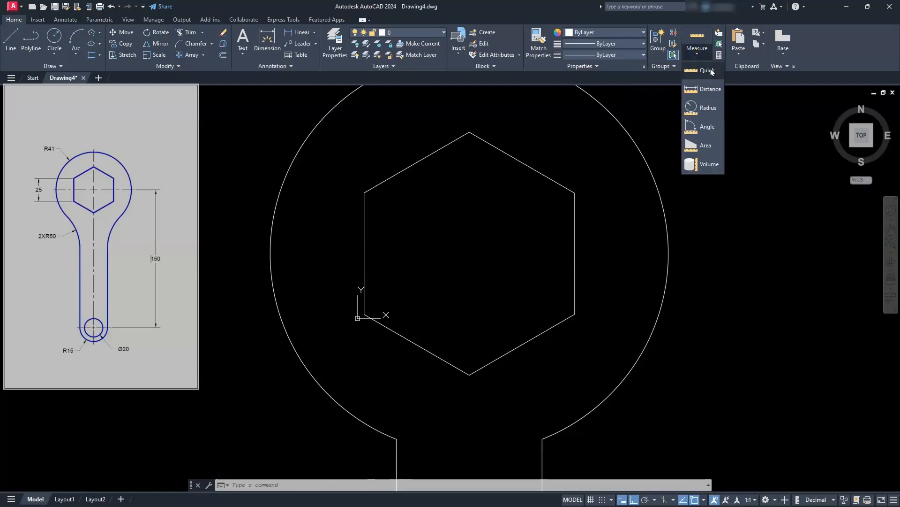
left_click(698, 91)
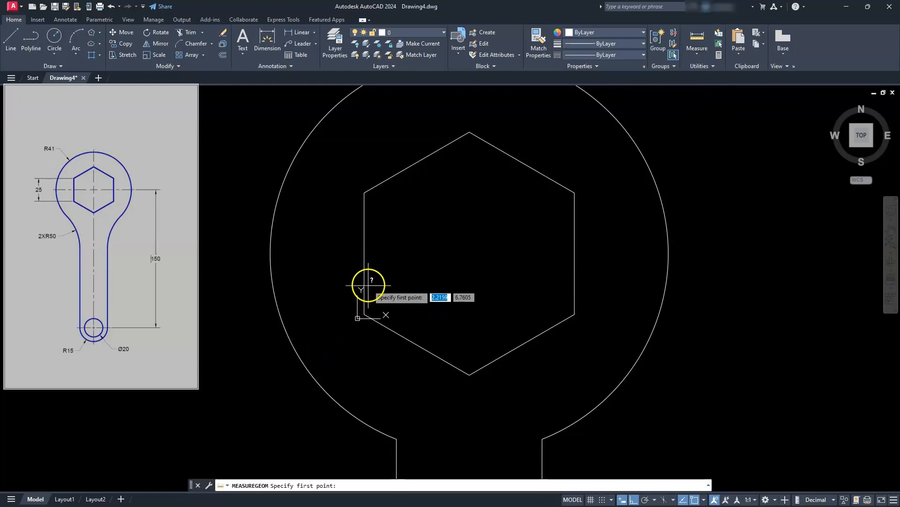
left_click(364, 193)
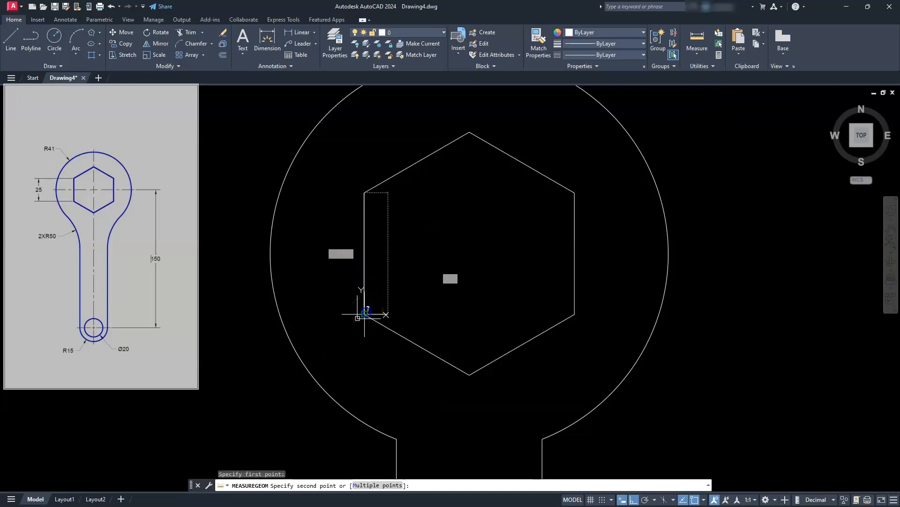
left_click(364, 314)
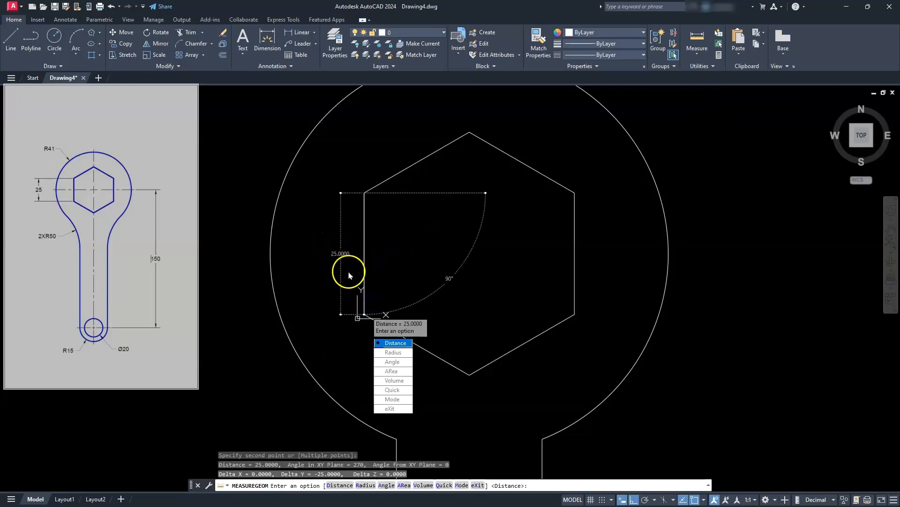
key("Escape")
key("Escape")
key("Escape")
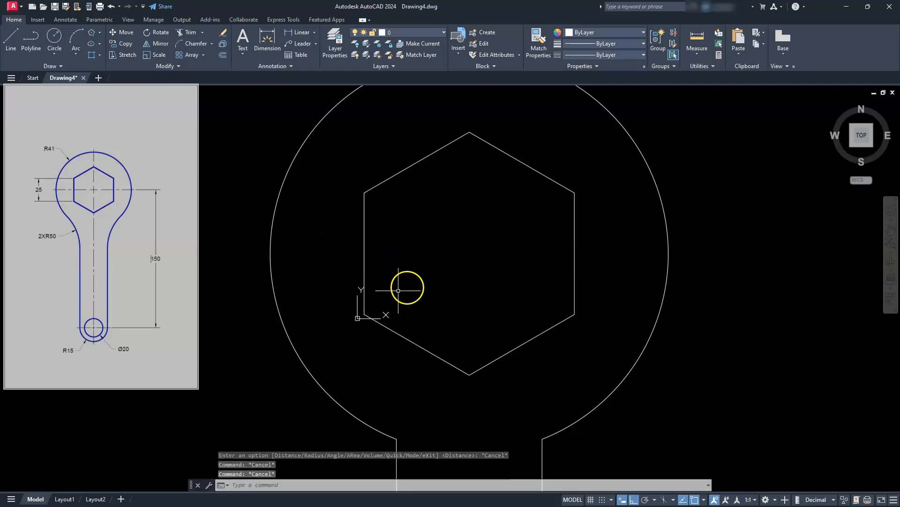
Fillet both junctions between the handle edges and the head arc with a radius of 50, using the Multiple option.
scroll(446, 262, "down", 6)
mouse_move(447, 371)
middle_mouse_down()
mouse_move(456, 262)
mouse_move(458, 286)
middle_mouse_up()
scroll(454, 285, "up", 3)
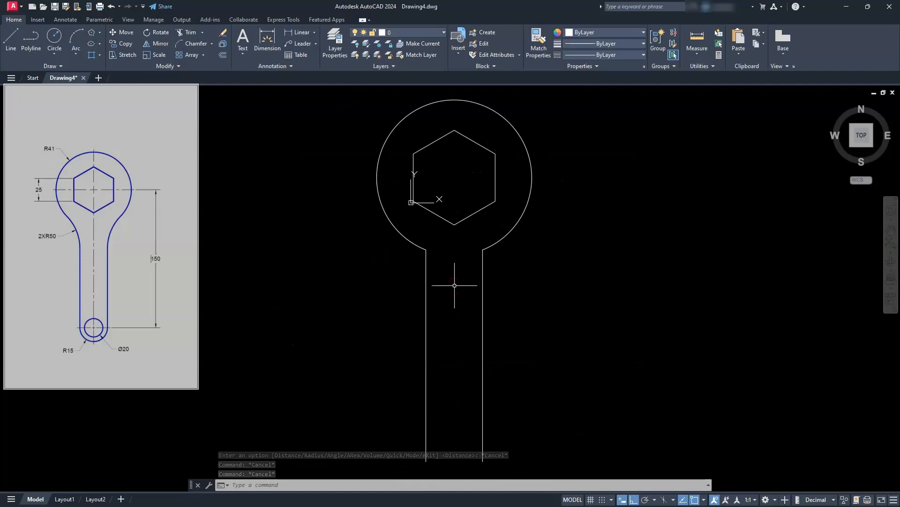
scroll(454, 285, "down", 2)
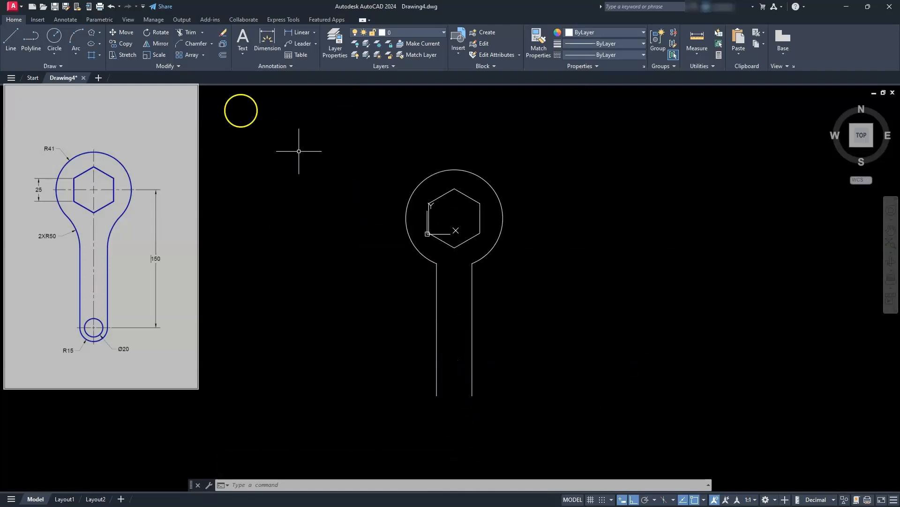
left_click(212, 45)
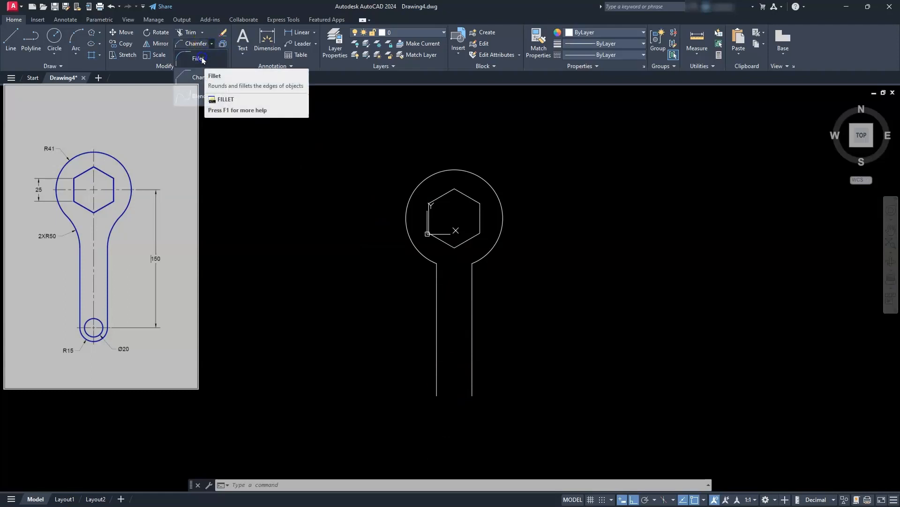
left_click(204, 59)
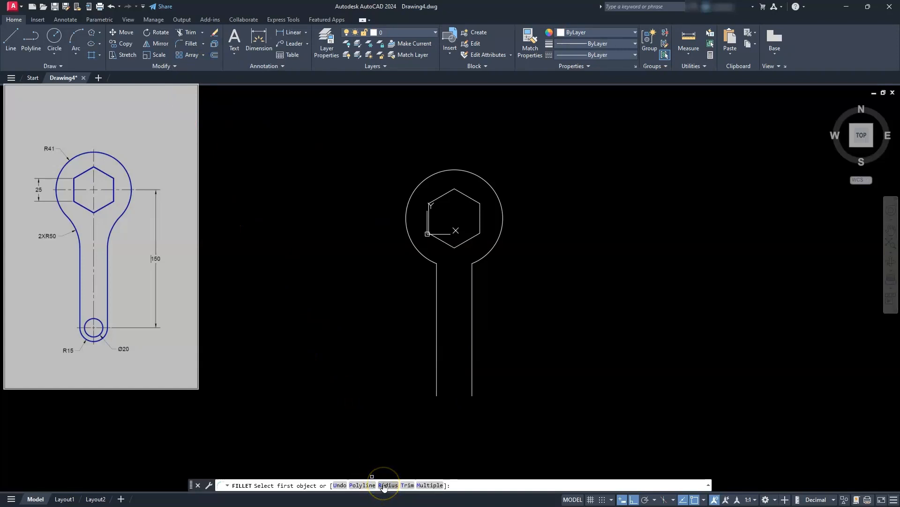
left_click(383, 485)
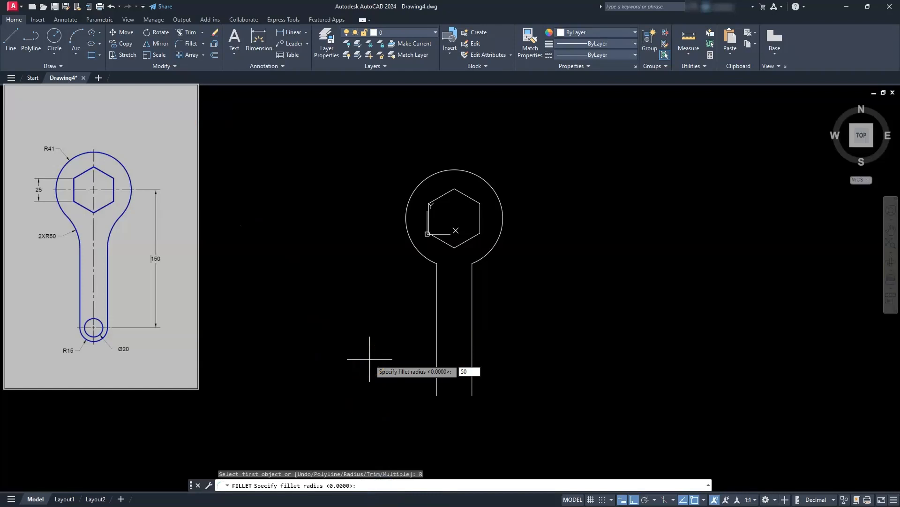
key("Return")
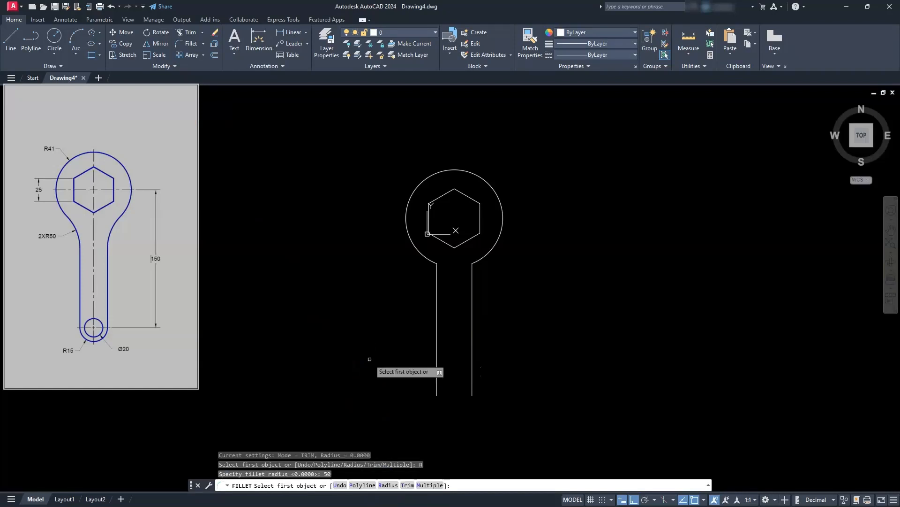
left_click(431, 485)
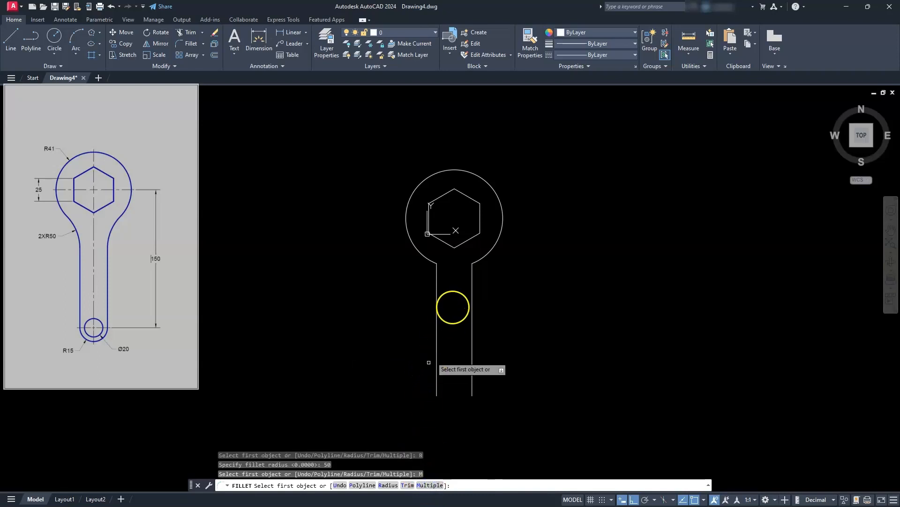
left_click(437, 279)
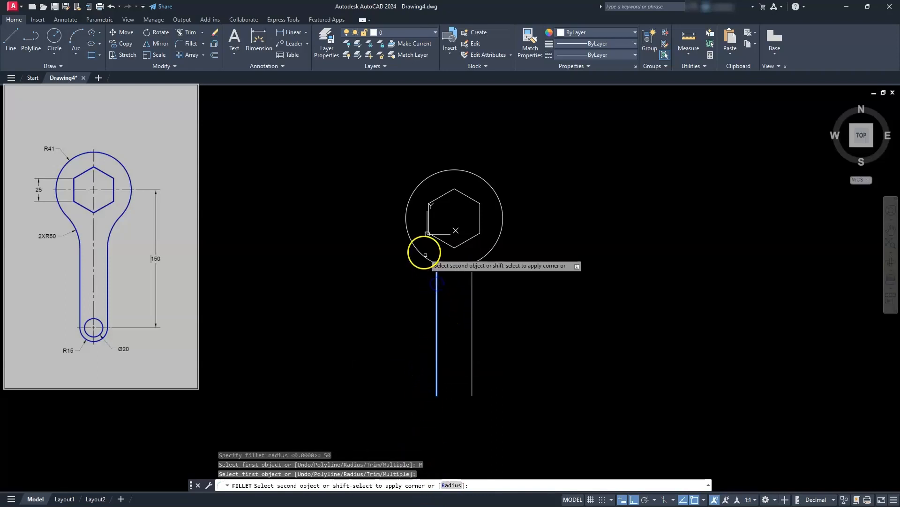
left_click(420, 254)
left_click(472, 273)
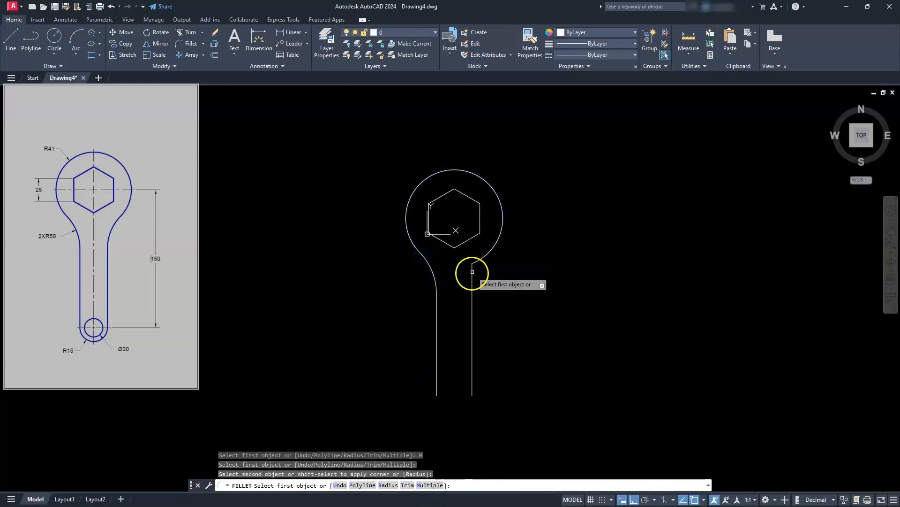
left_click(486, 247)
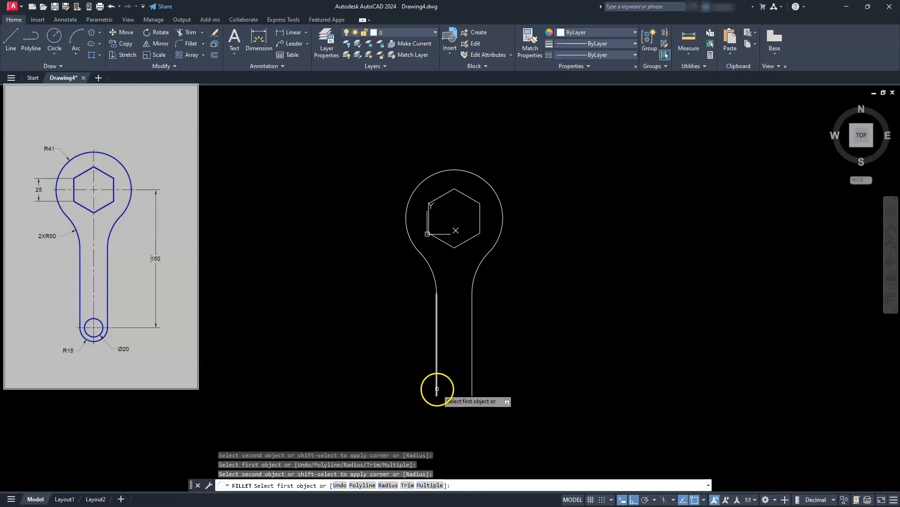
Fillet the lower ends of the two parallel handle edges together to close the handle with a rounded end.
left_click(435, 387)
left_click(471, 387)
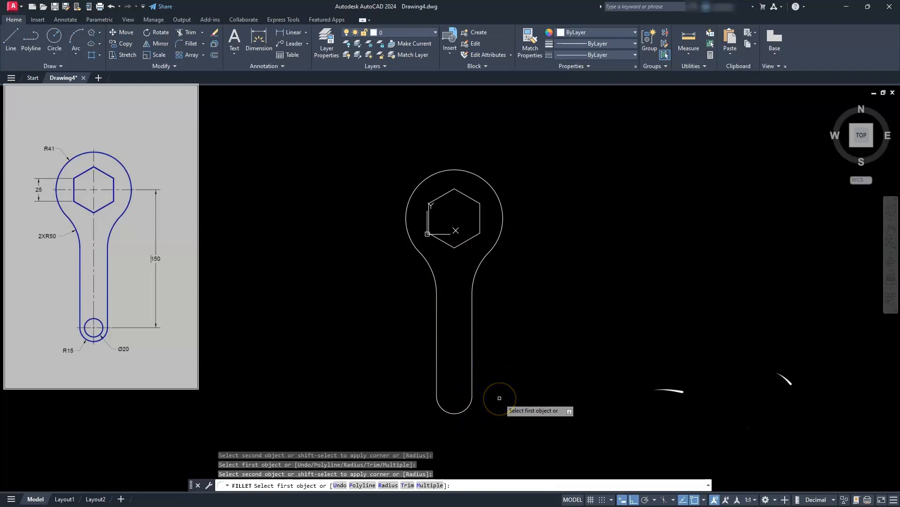
key("Escape")
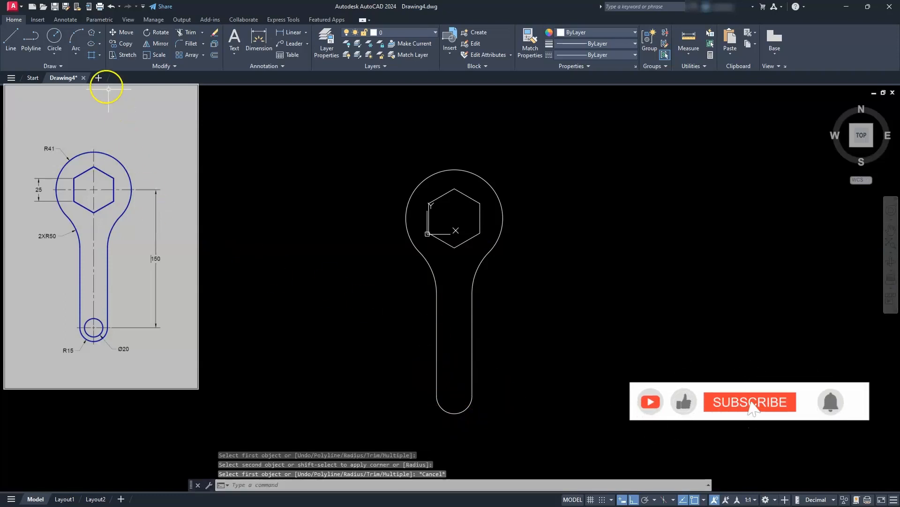
Draw a circle of diameter 20 at the center of the handle's rounded end and fit the whole wrench in view.
left_click(59, 53)
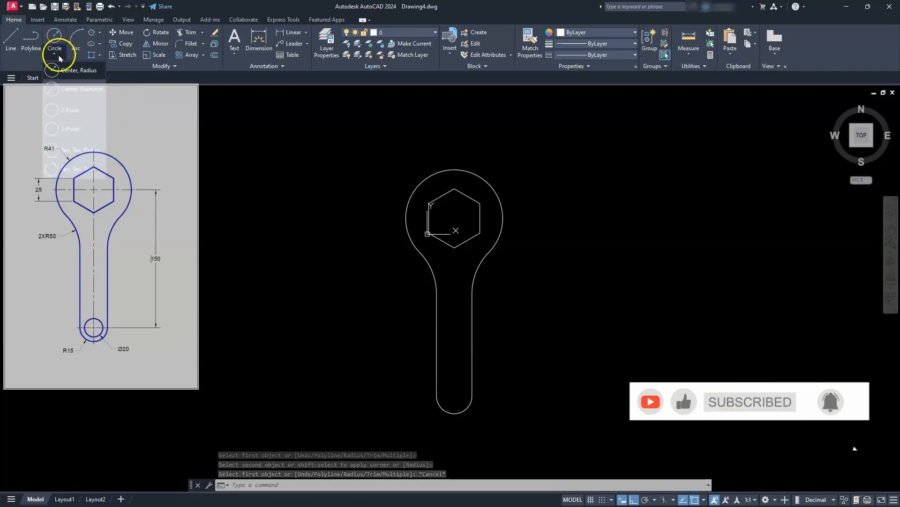
left_click(69, 91)
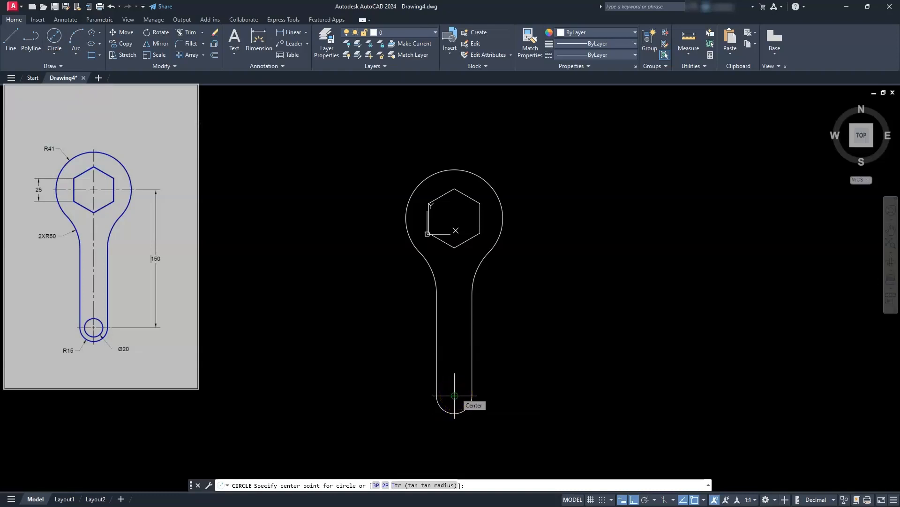
left_click(454, 395)
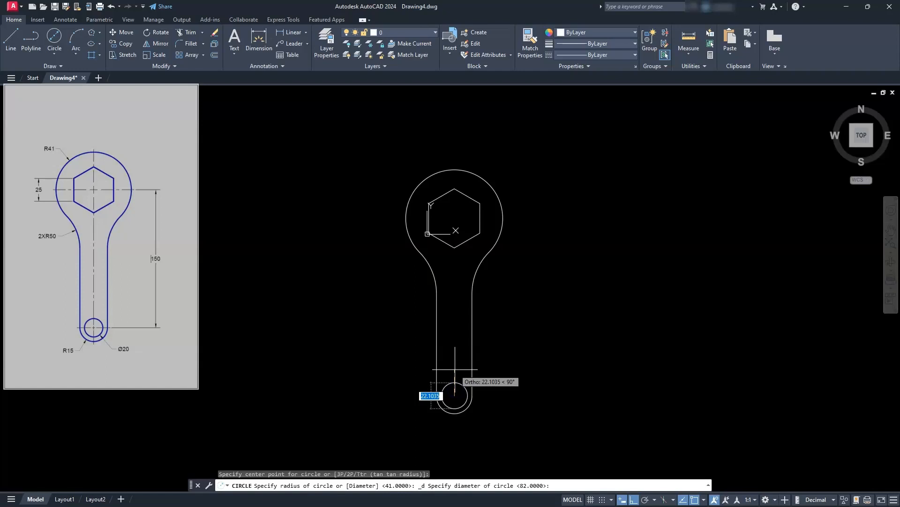
type("20")
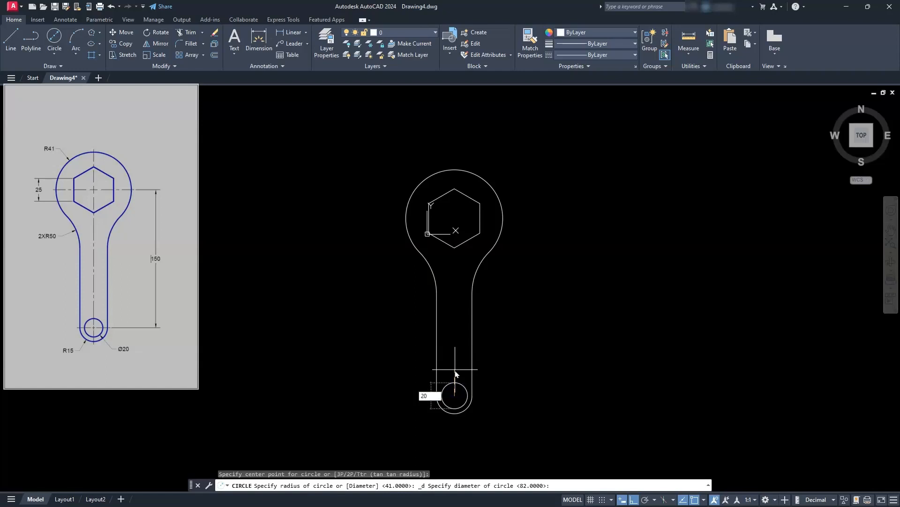
key("Return")
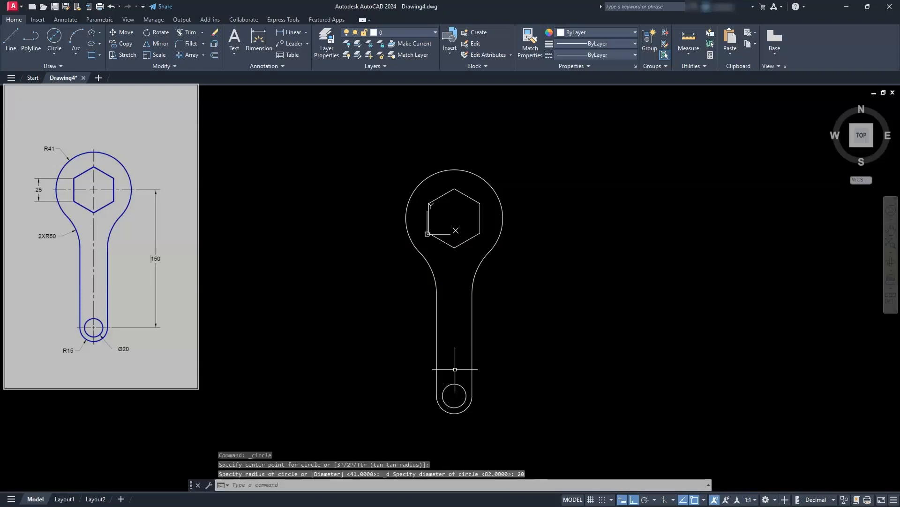
left_click(891, 243)
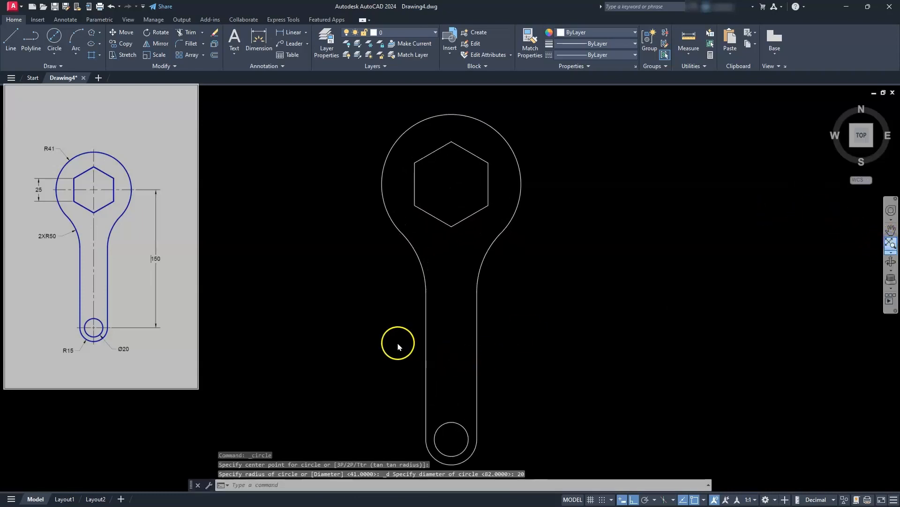